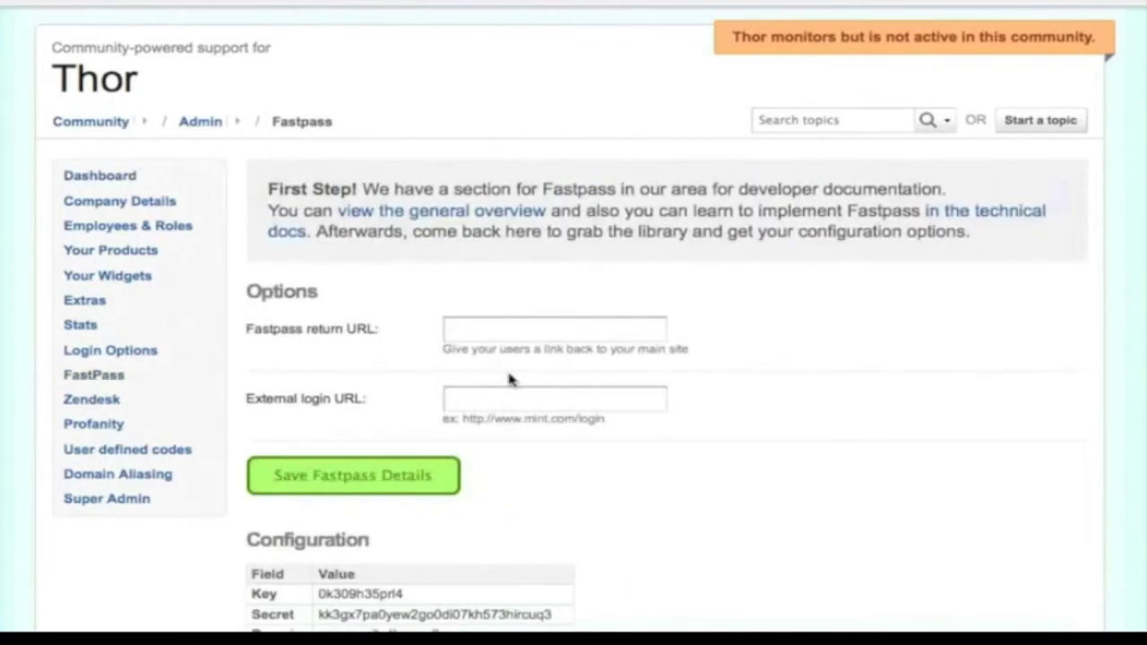
- Pick the PHP Fastpass library and download php.zip, confirming the open dialog
scroll(916, 470, down, 3)
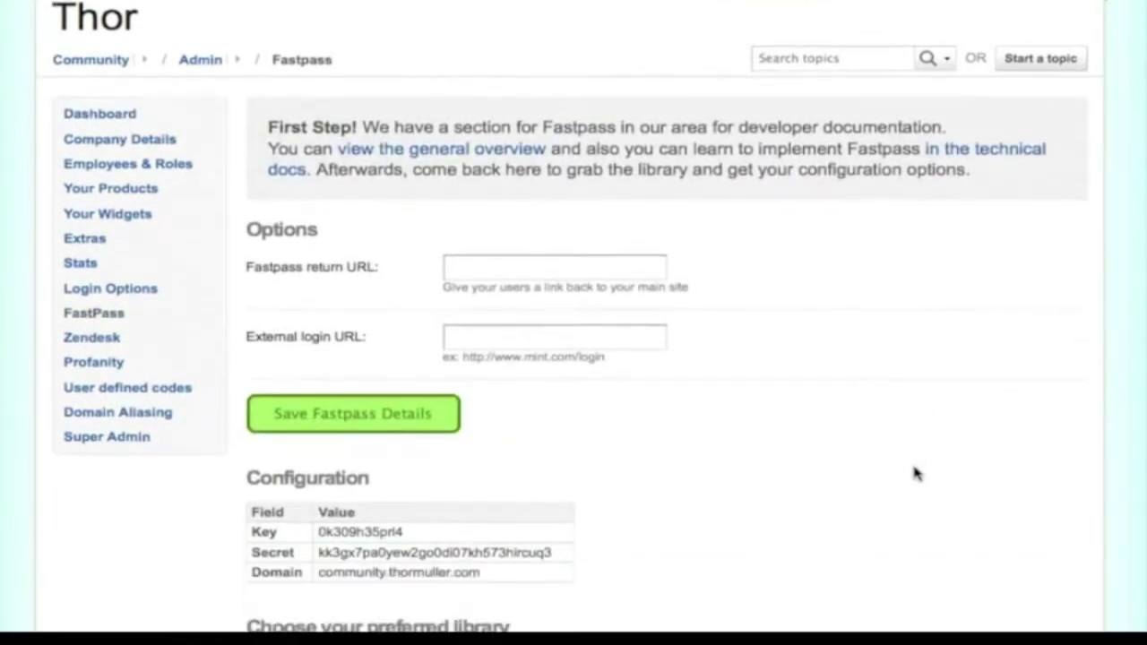
scroll(914, 471, down, 1)
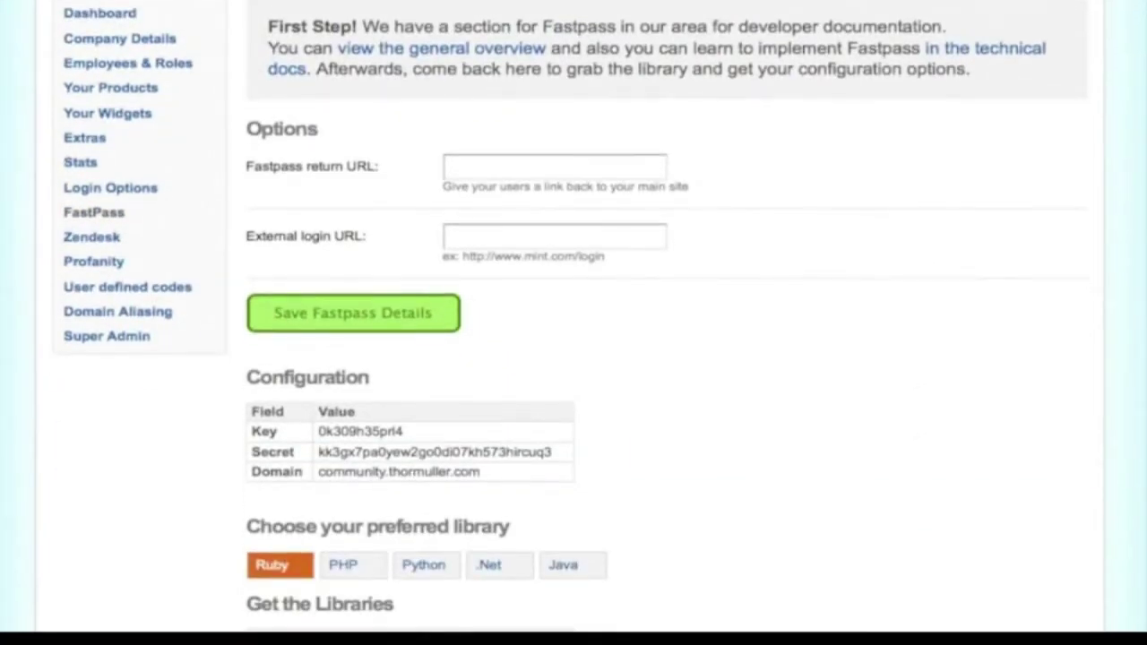
scroll(537, 448, down, 3)
click(347, 412)
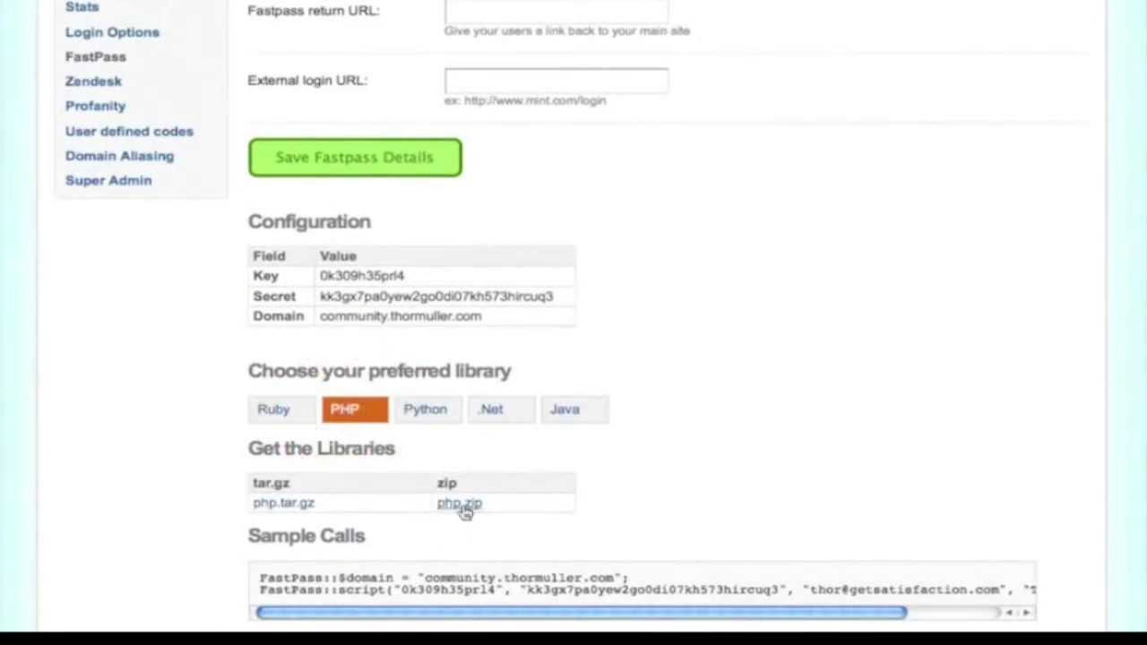
click(458, 503)
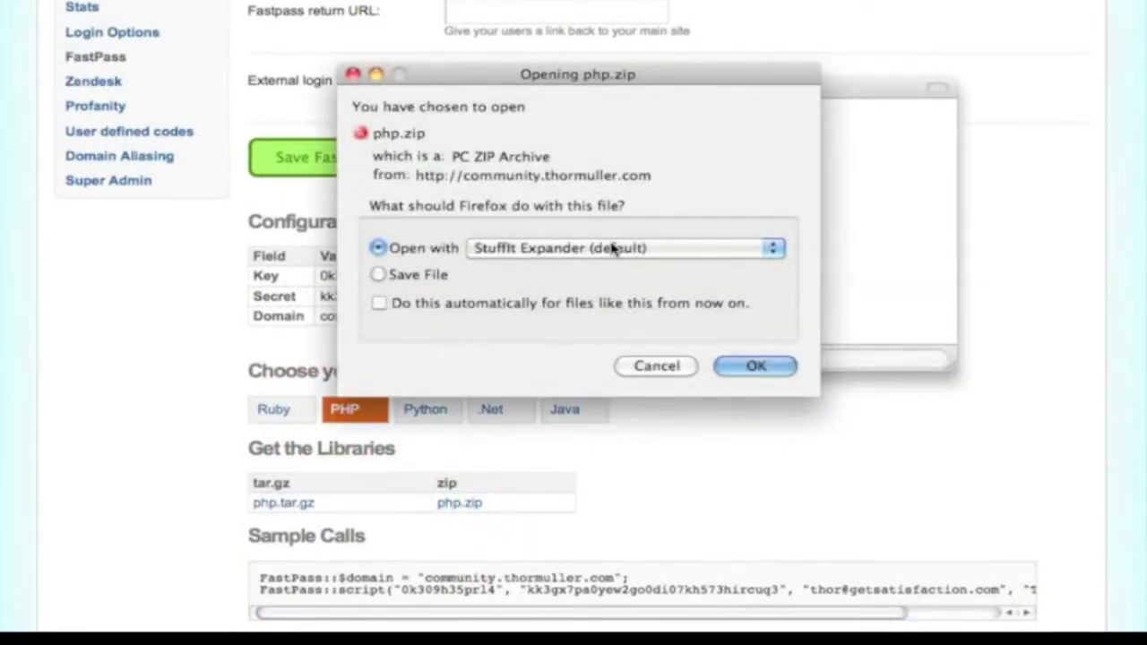
click(757, 366)
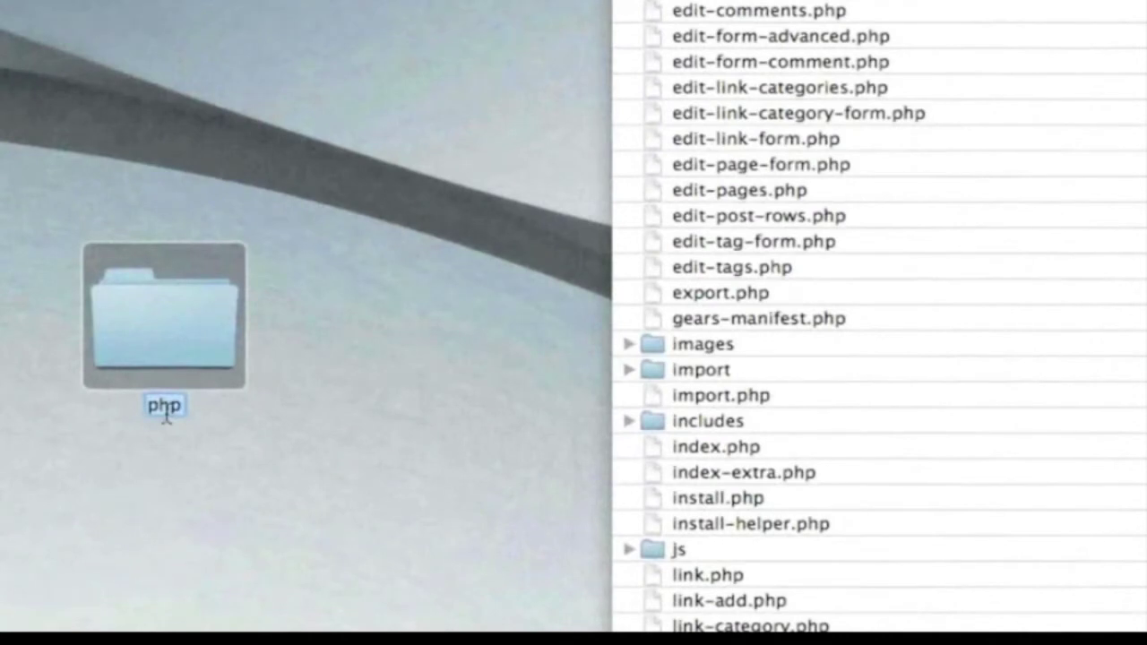
- Rename the php folder to fastpass and move it into the wp-admin file list
text(fastpass)
key(Escape)
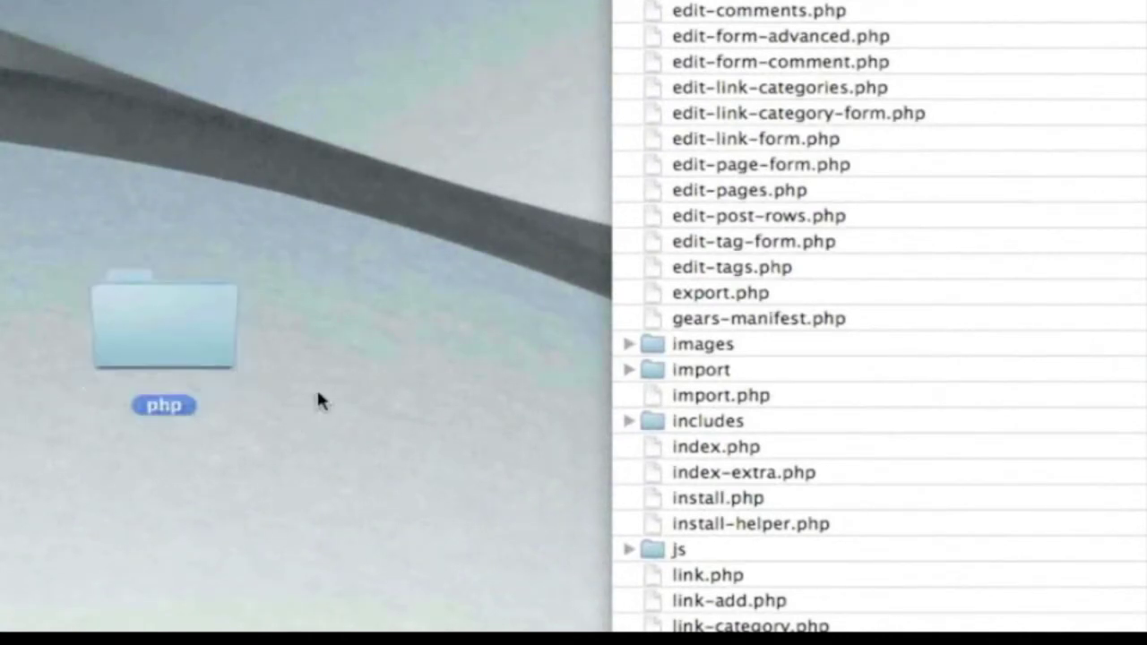
click(318, 399)
drag(147, 317, 948, 127)
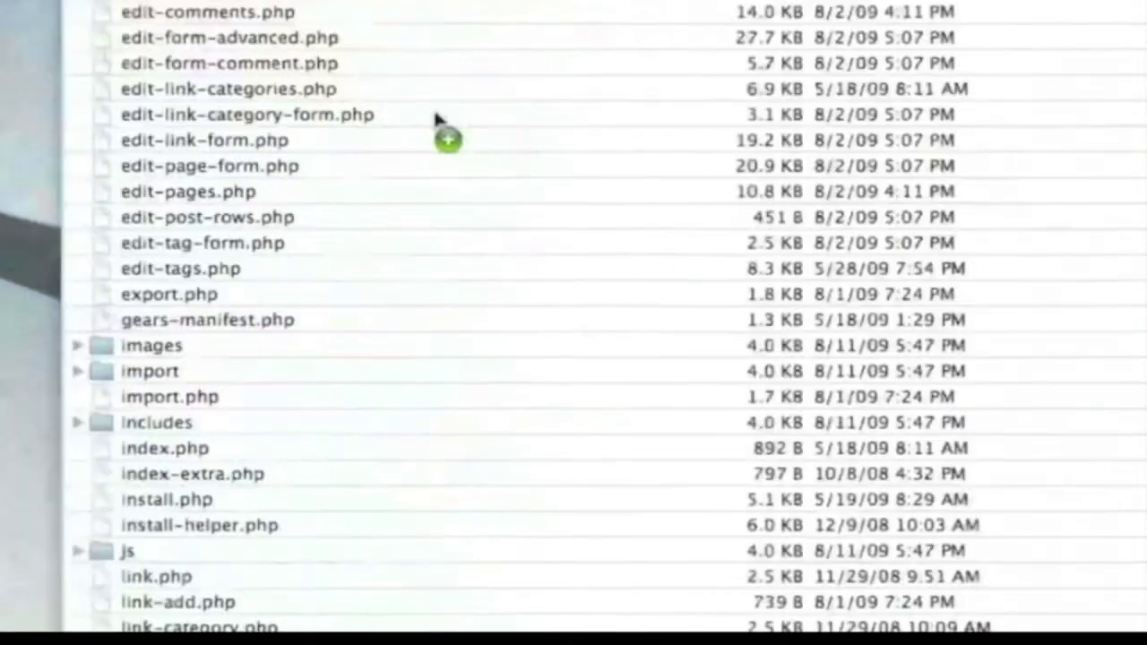
drag(948, 128, 985, 116)
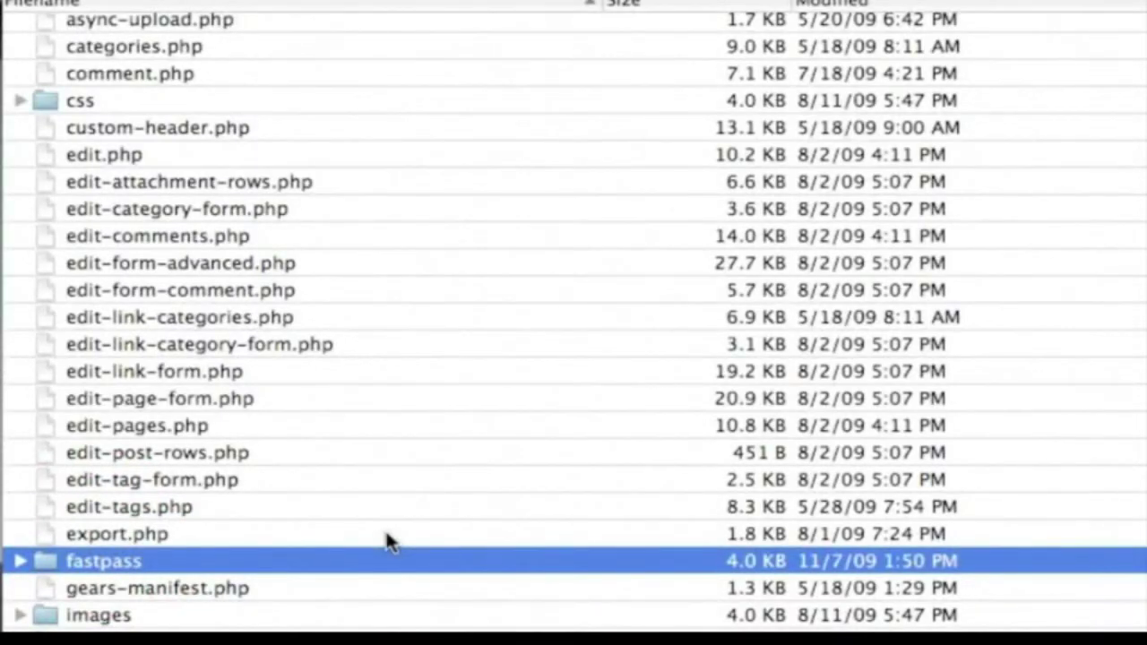
- Add require_once('fastpass/FastPass.php'); on line 9 of admin-footer.php
scroll(387, 541, up, 3)
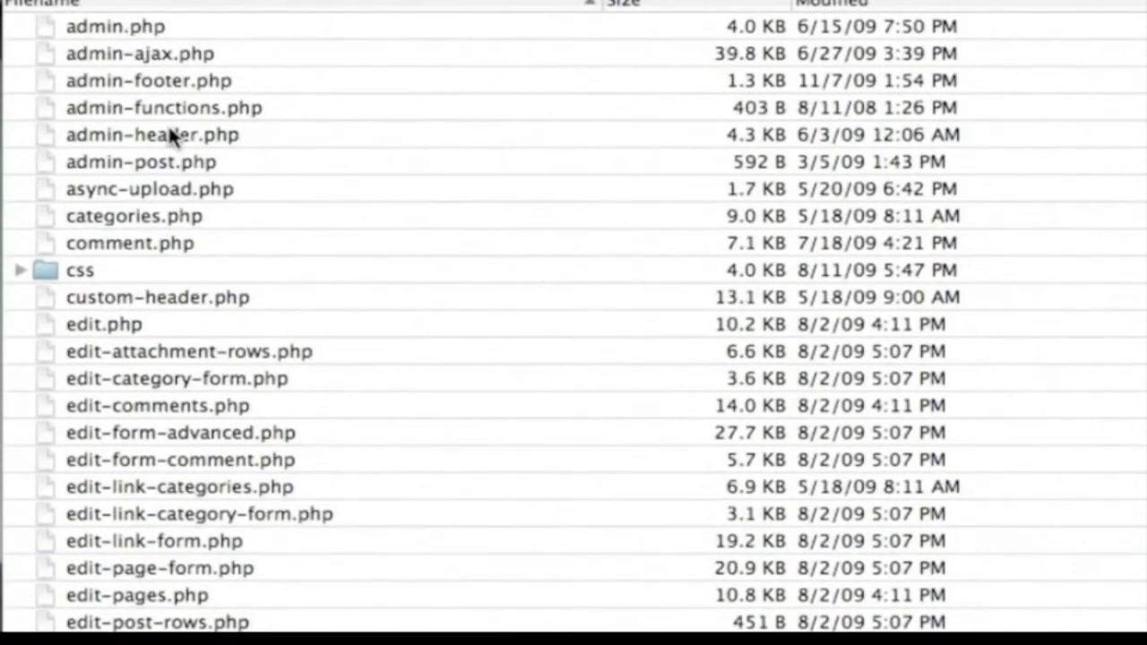
double_click(68, 81)
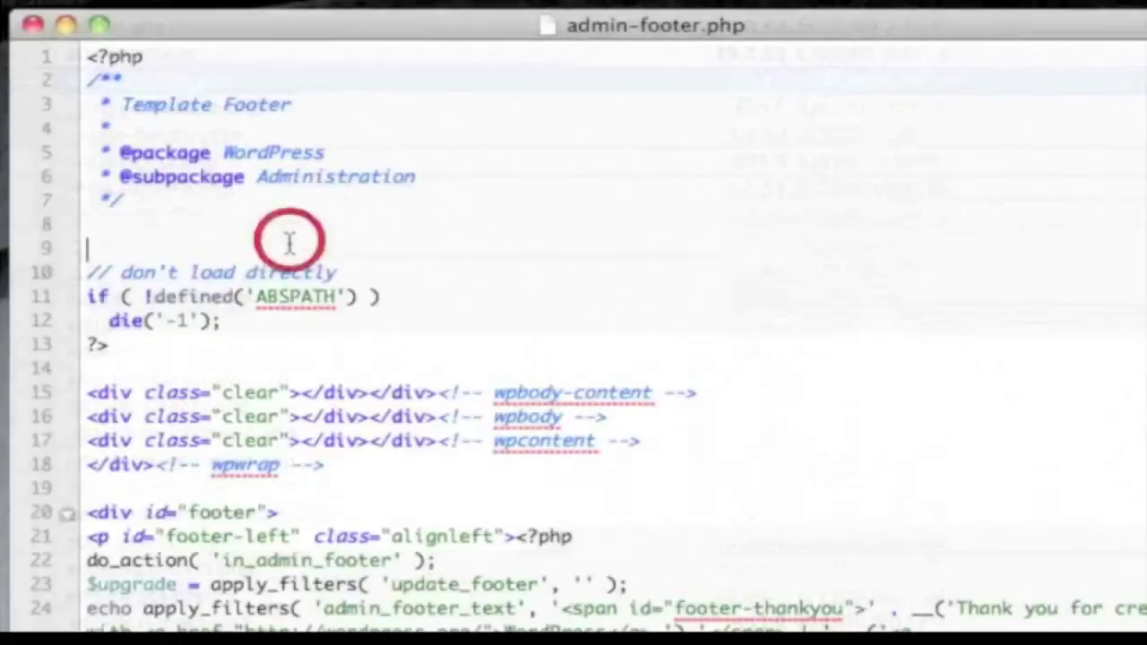
text(re)
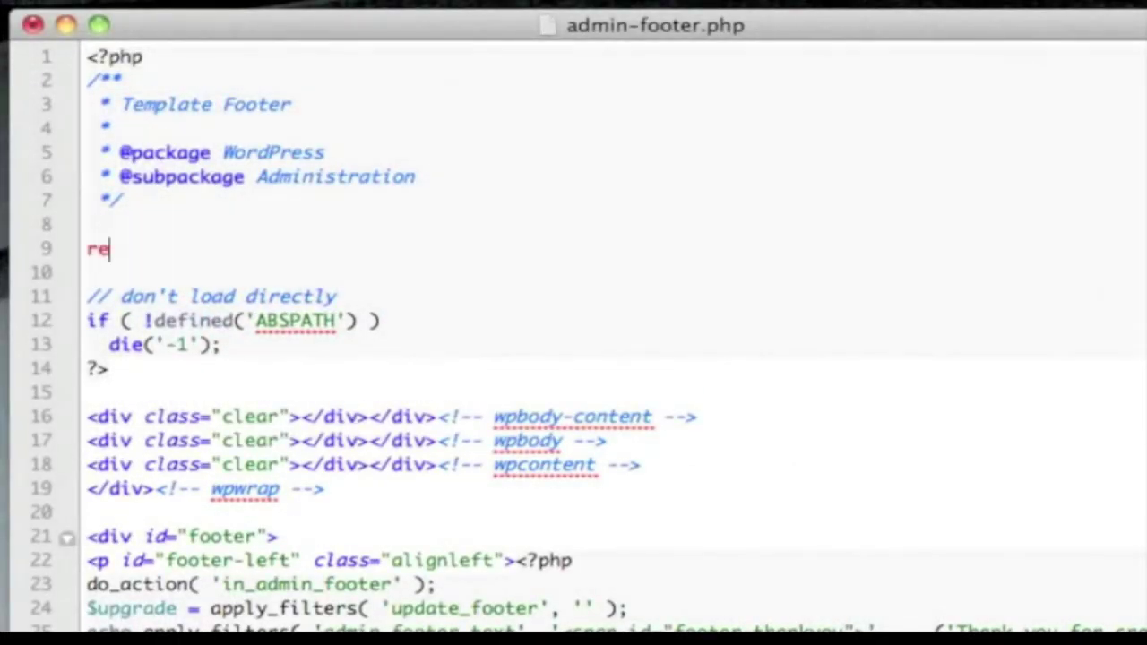
text(quire_once()
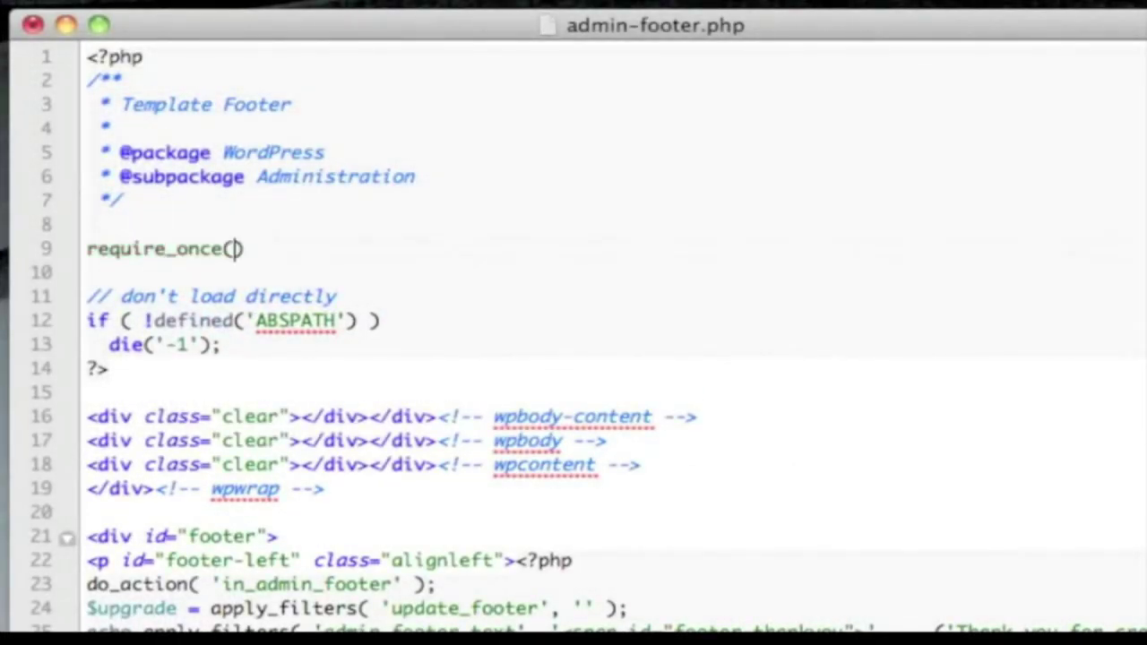
text('fastpass/FastP)
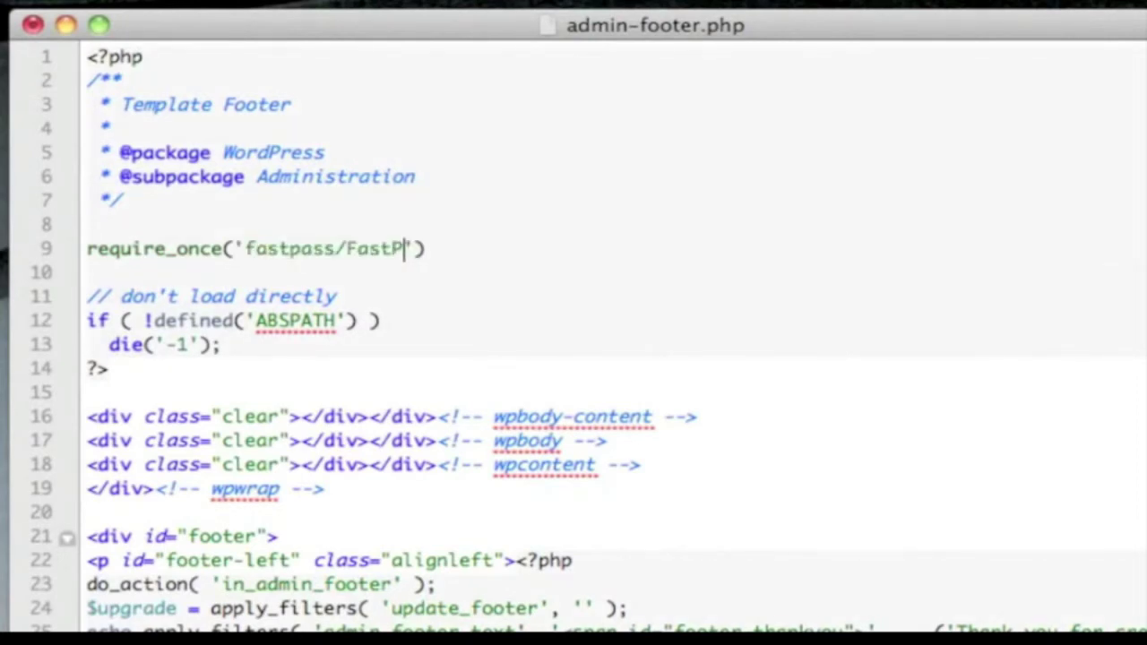
text(ass.php')
key(Right)
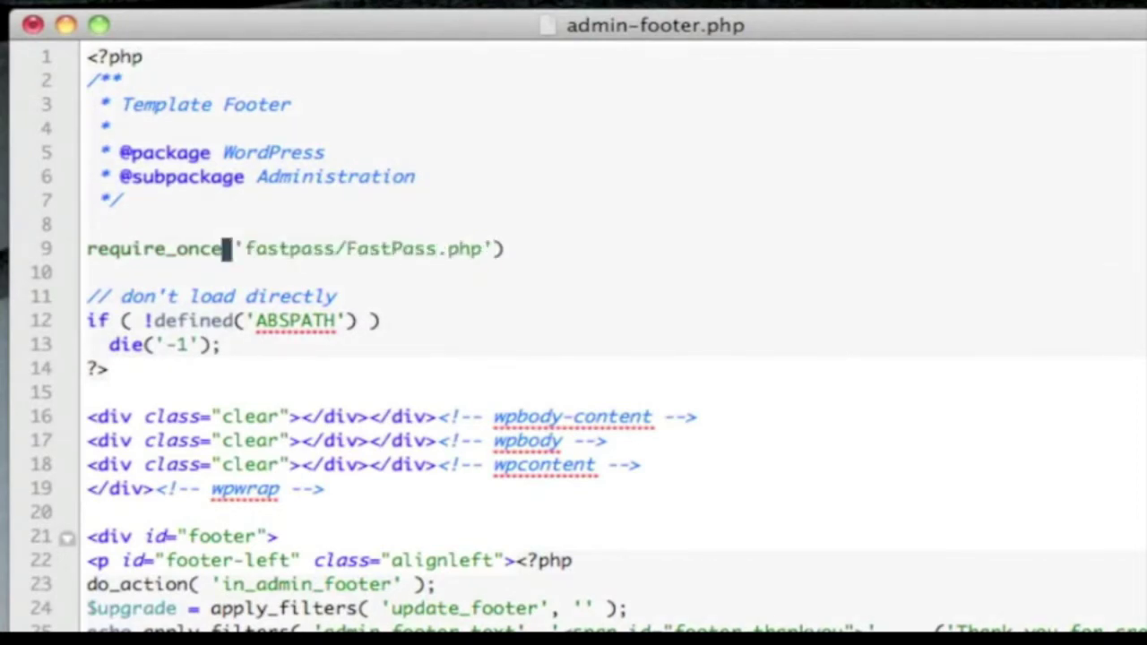
text(;)
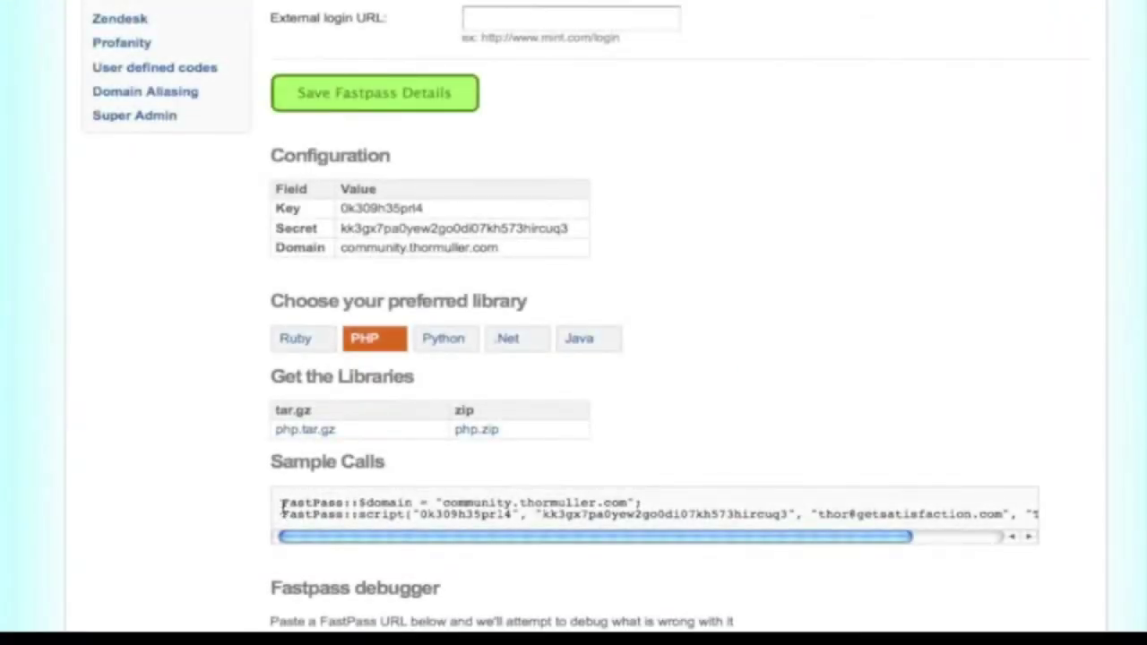
- Select the FastPass sample call lines on the Get Satisfaction page
drag(281, 500, 405, 598)
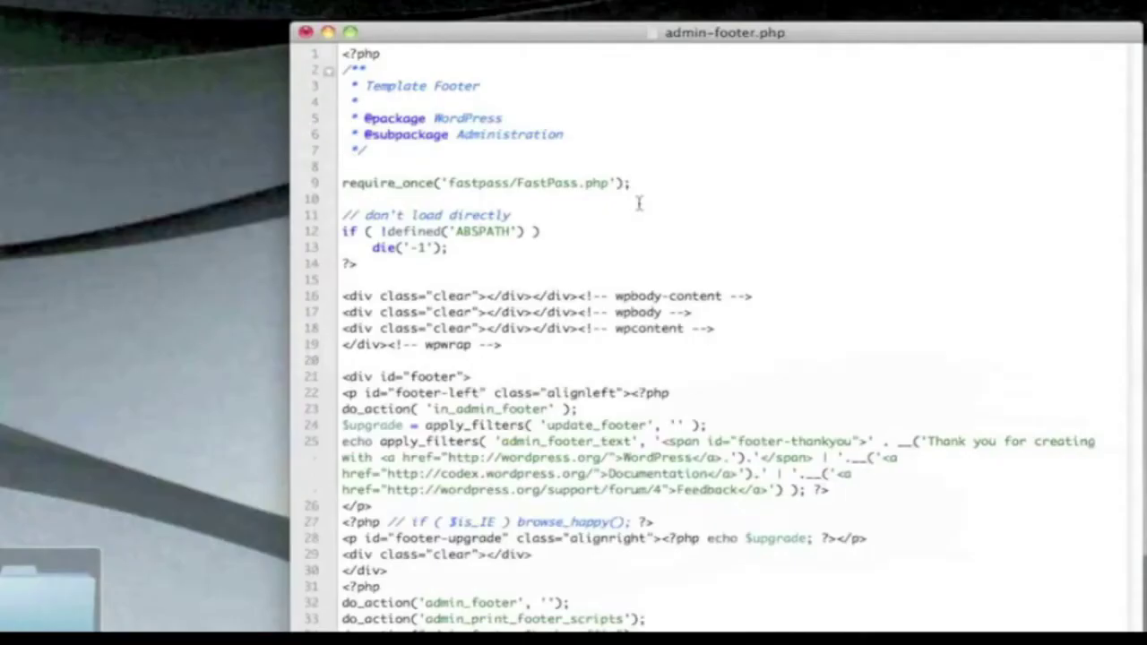
- Paste the FastPass sample calls inside a new <?php ?> block
text(<?php)
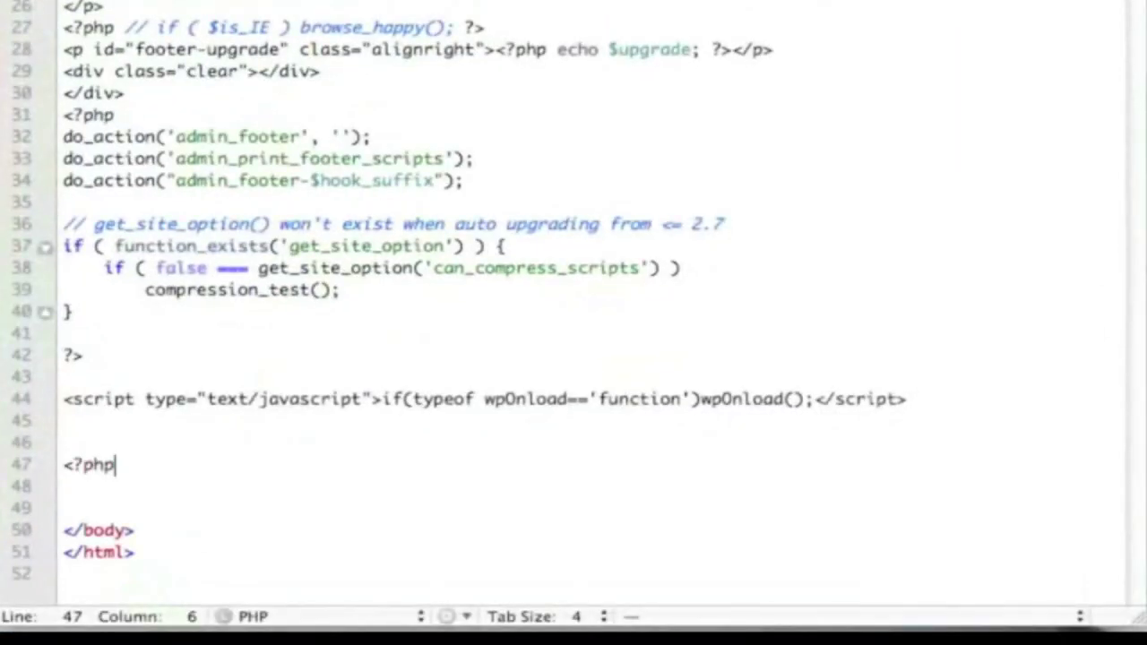
key(Return)
key(Return)
text(?>)
key(Left)
key(Left)
key(Return)
key(Return)
key(Up)
key(Up)
key(super+v)
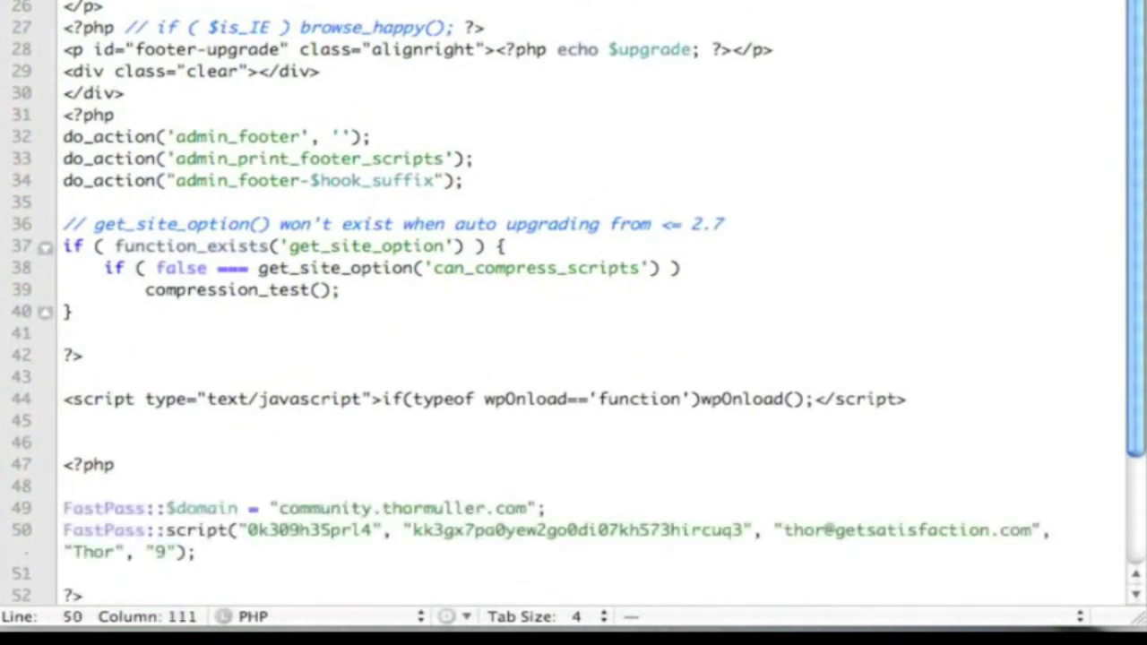
- Surround the php block with 'Fastpass script' and '<!-- /Fastpass script -->' comments
click(126, 444)
text(<!--- Ga)
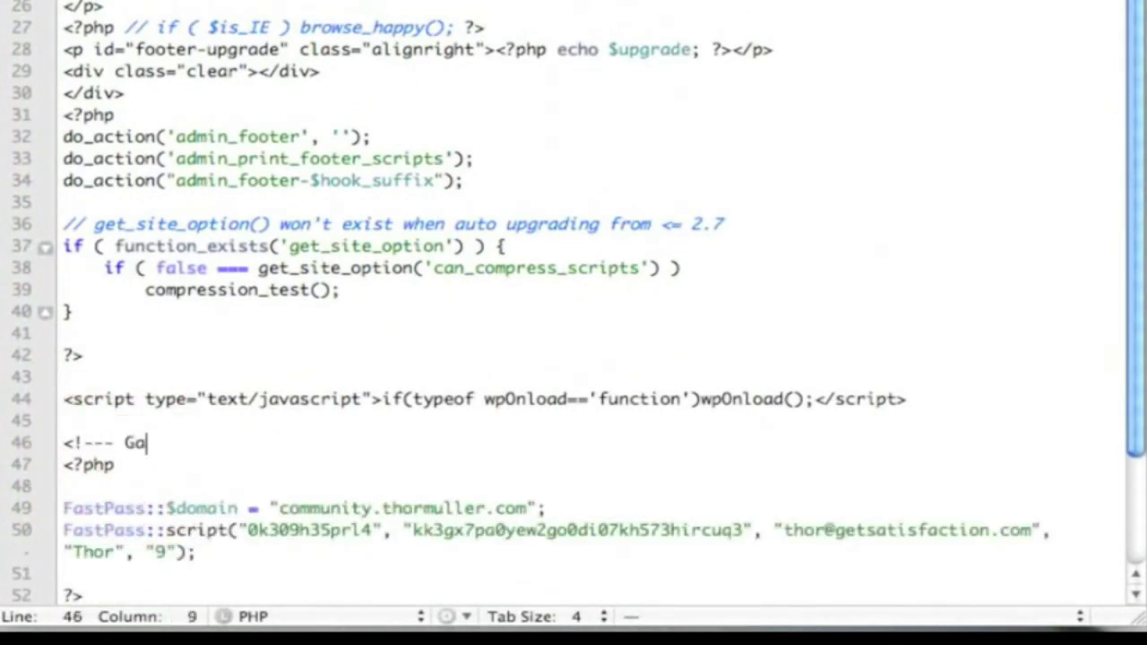
key(BackSpace)
key(BackSpace)
text(Fastpass script --)
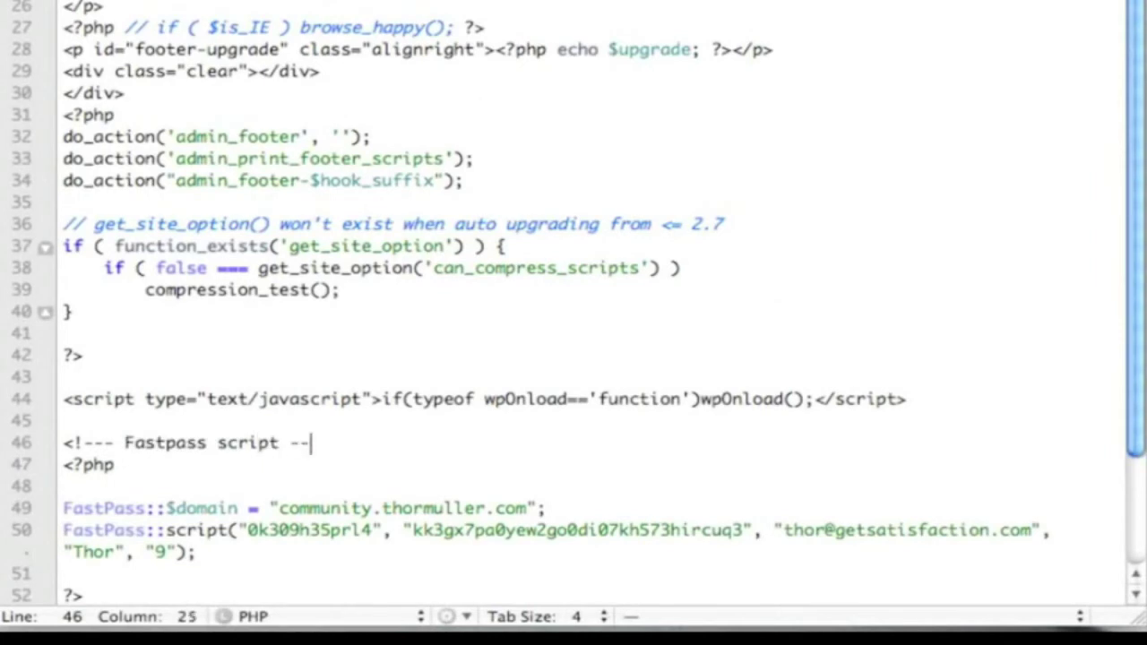
text(>)
scroll(207, 415, down, 1)
click(116, 545)
key(Return)
key(Return)
text(<)
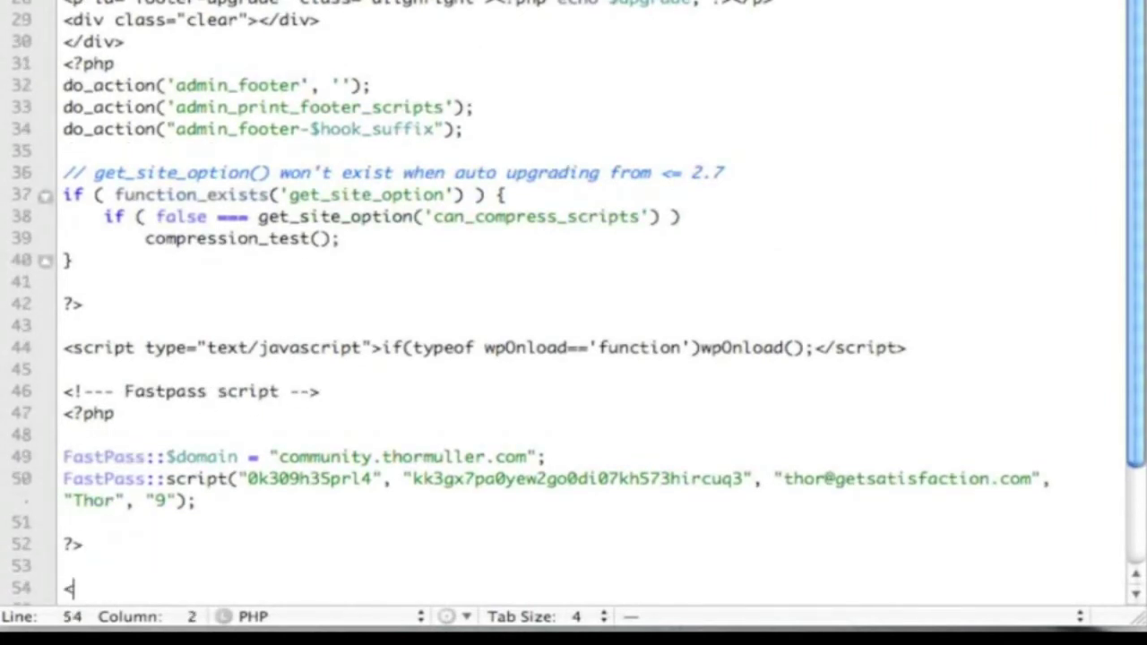
text(!-- /Fastpass)
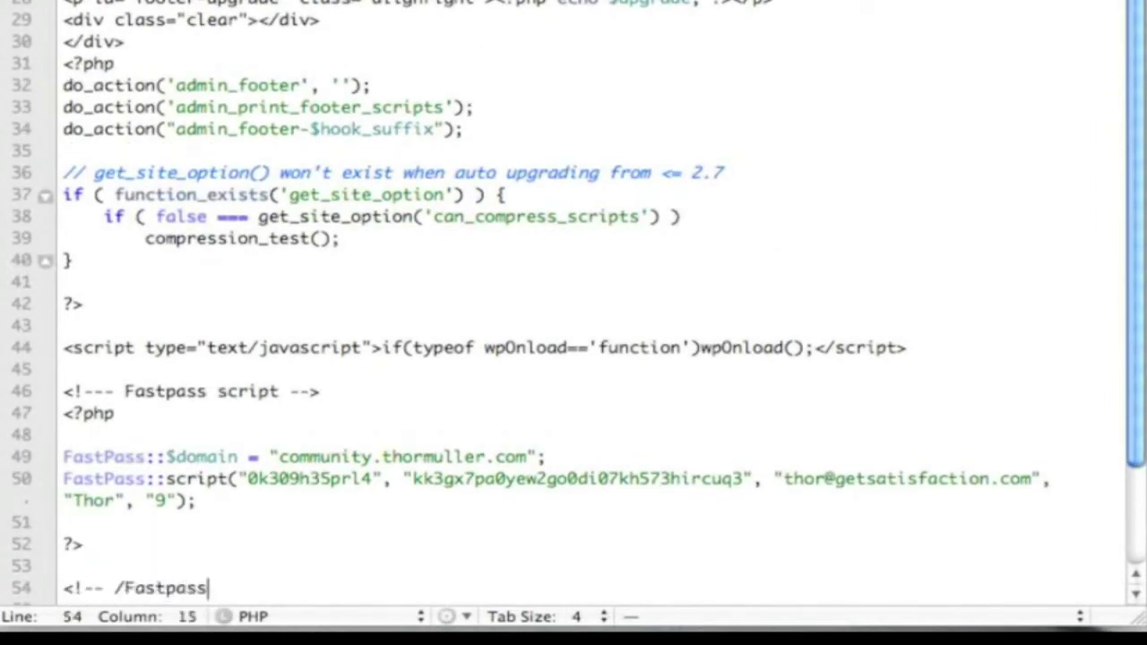
text( script -->)
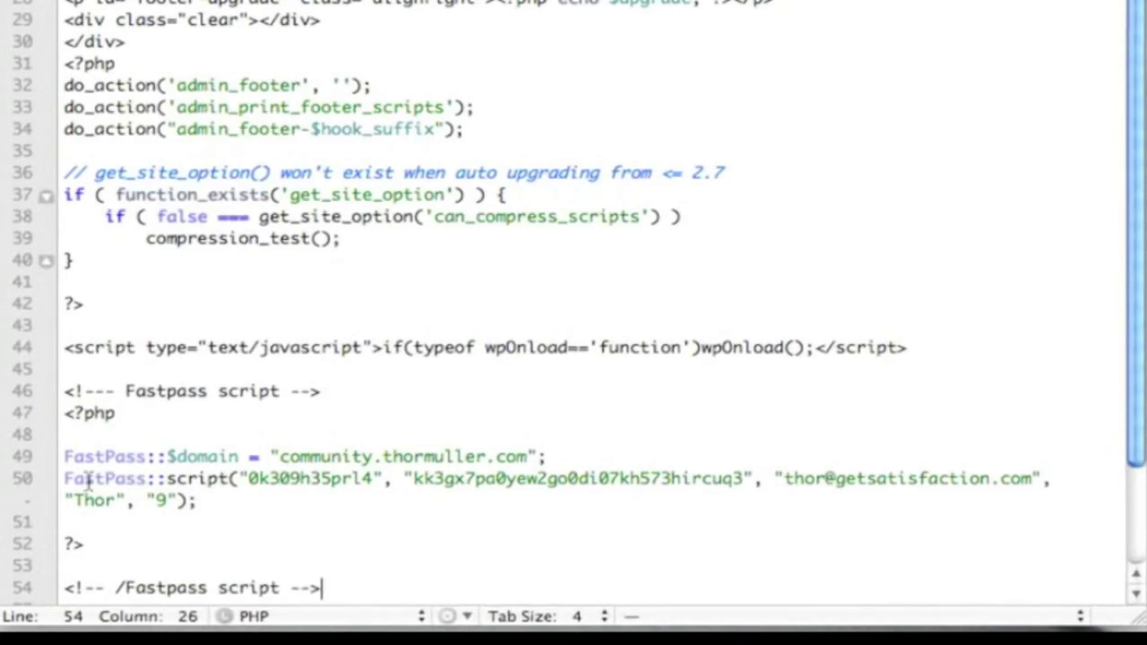
- Echo the FastPass::script call, passing $useremail, $username and $userid as arguments
click(64, 479)
text(echo)
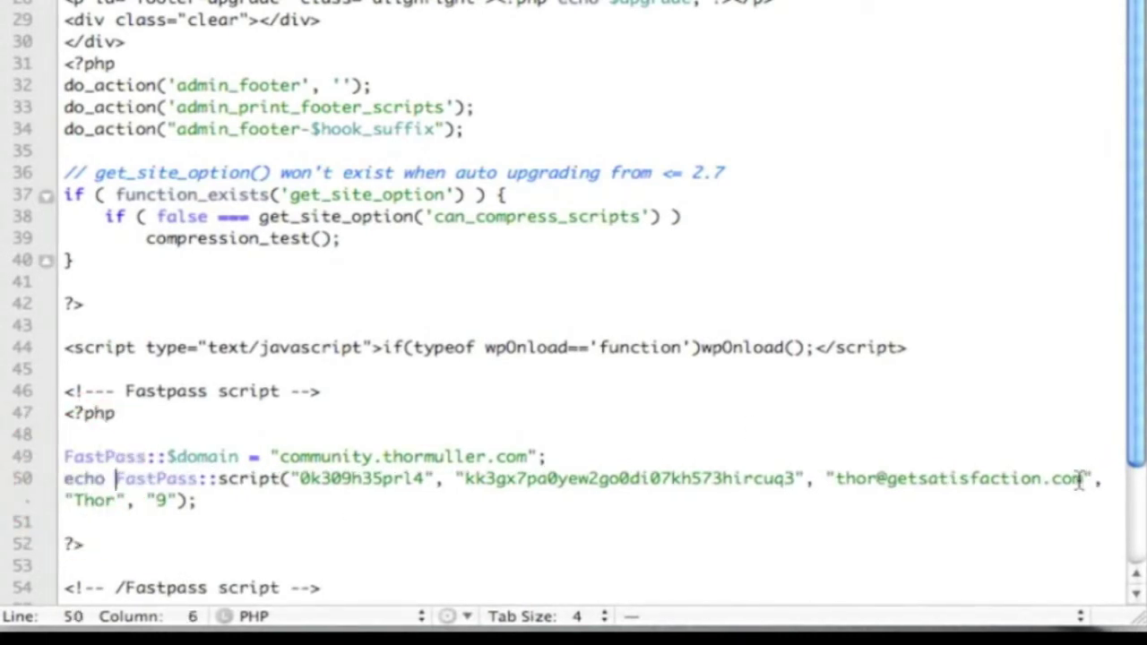
drag(1083, 478, 846, 478)
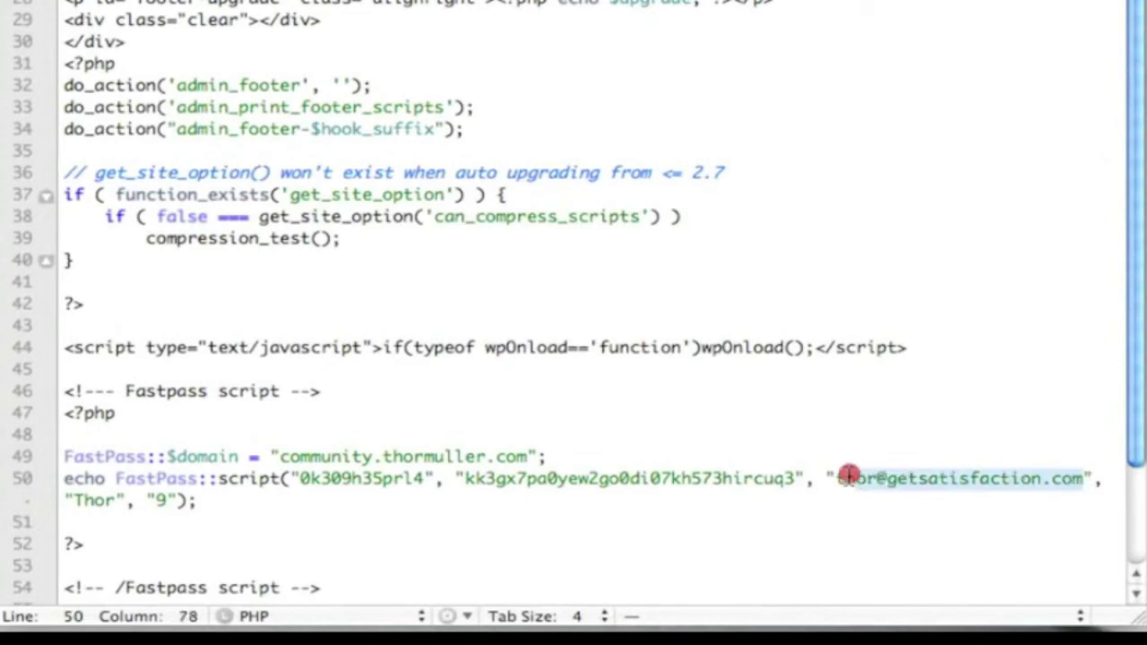
text($useremail", "T)
double_click(996, 479)
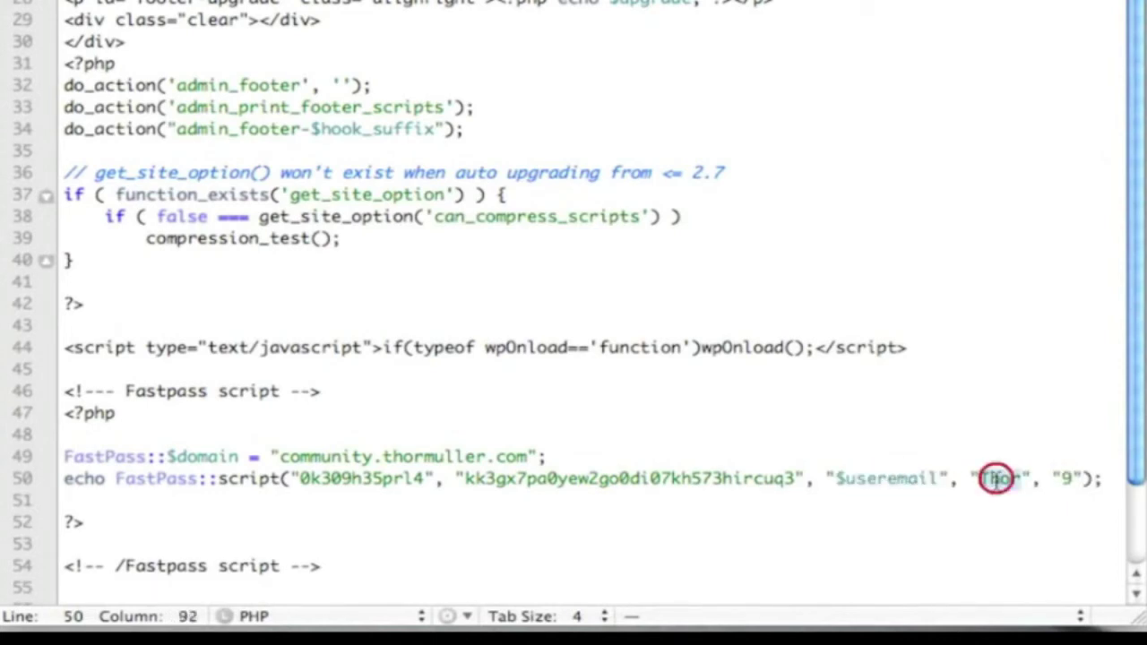
text($username)
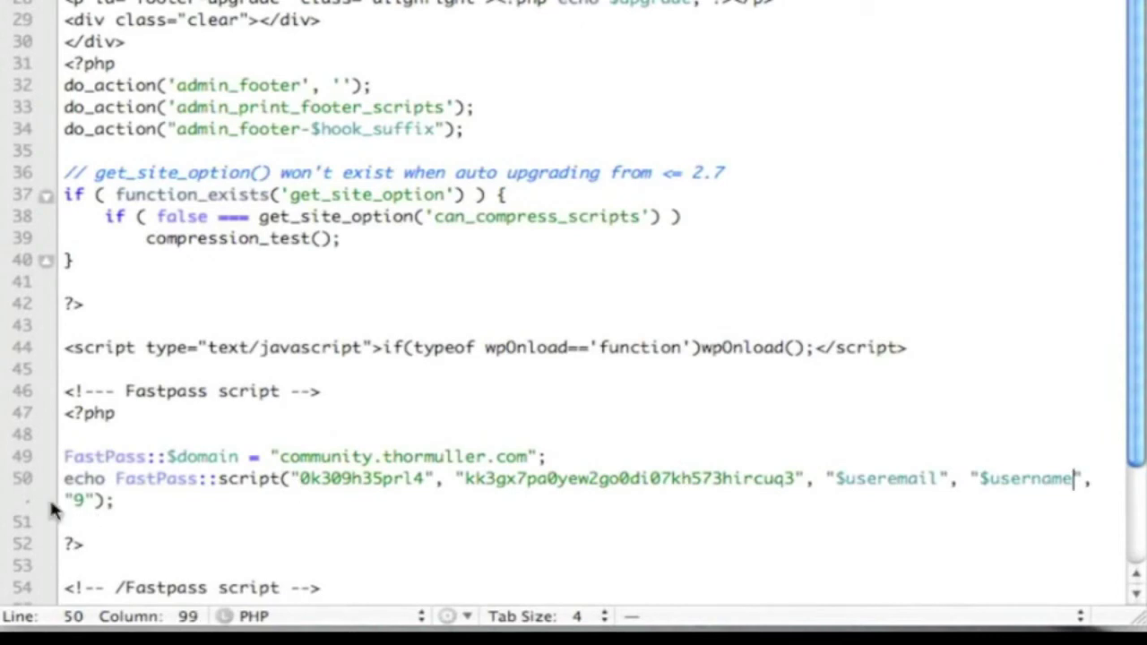
double_click(78, 500)
text($user)
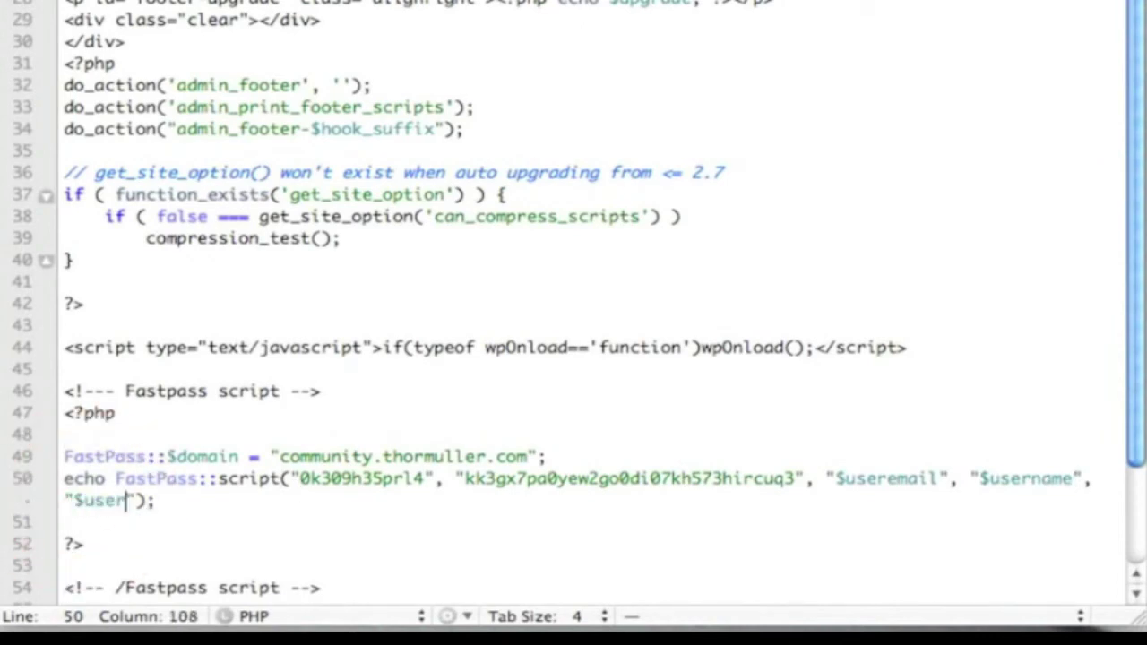
text(id)
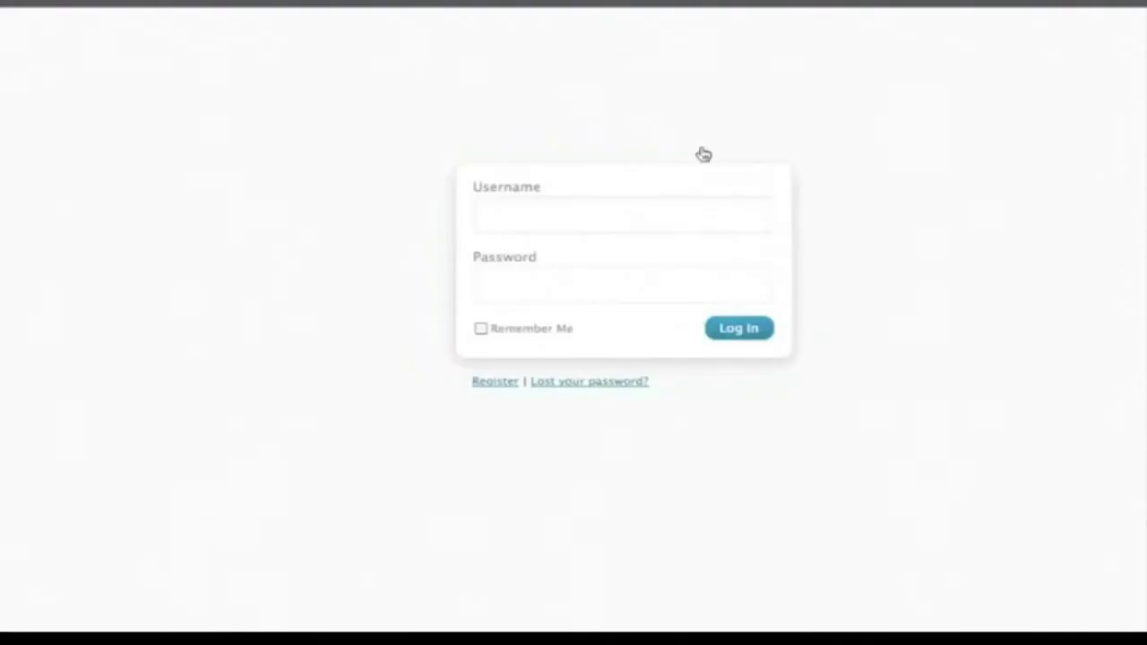
- Log in on the site's login page with the test user's saved username and password
click(576, 210)
text(candyma)
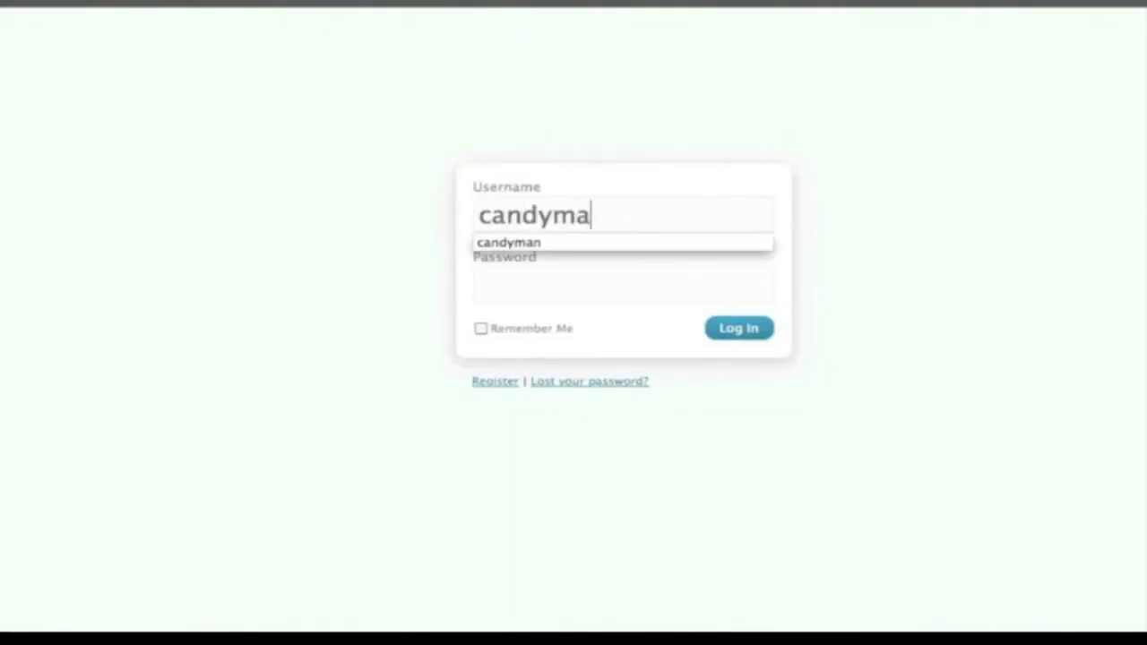
text(n)
key(Tab)
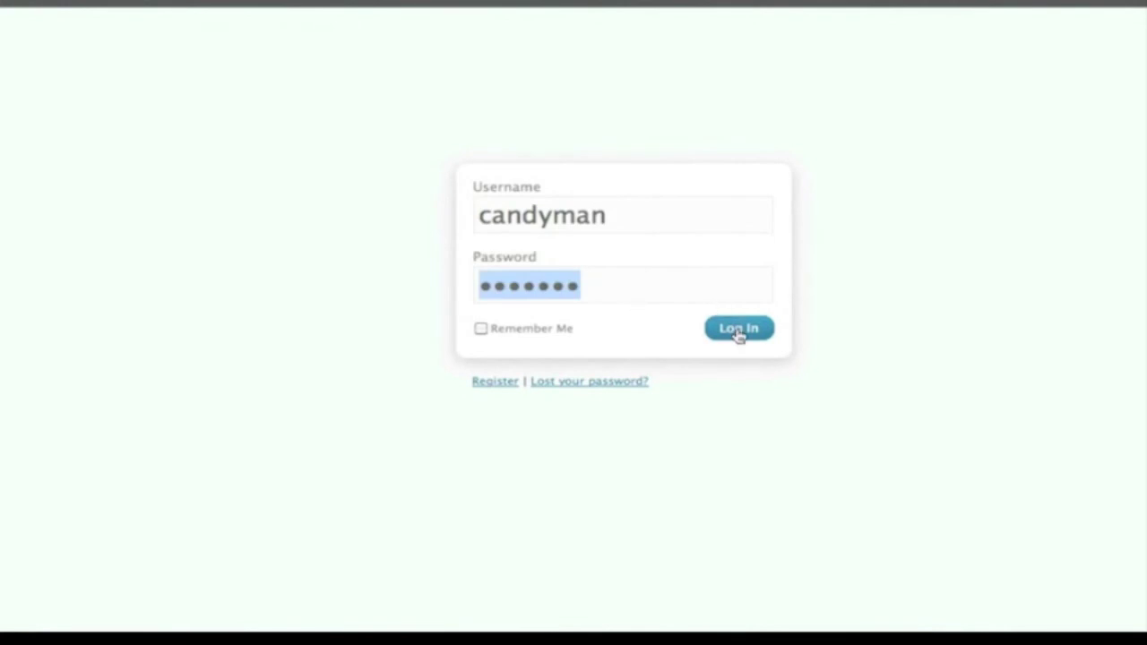
click(739, 332)
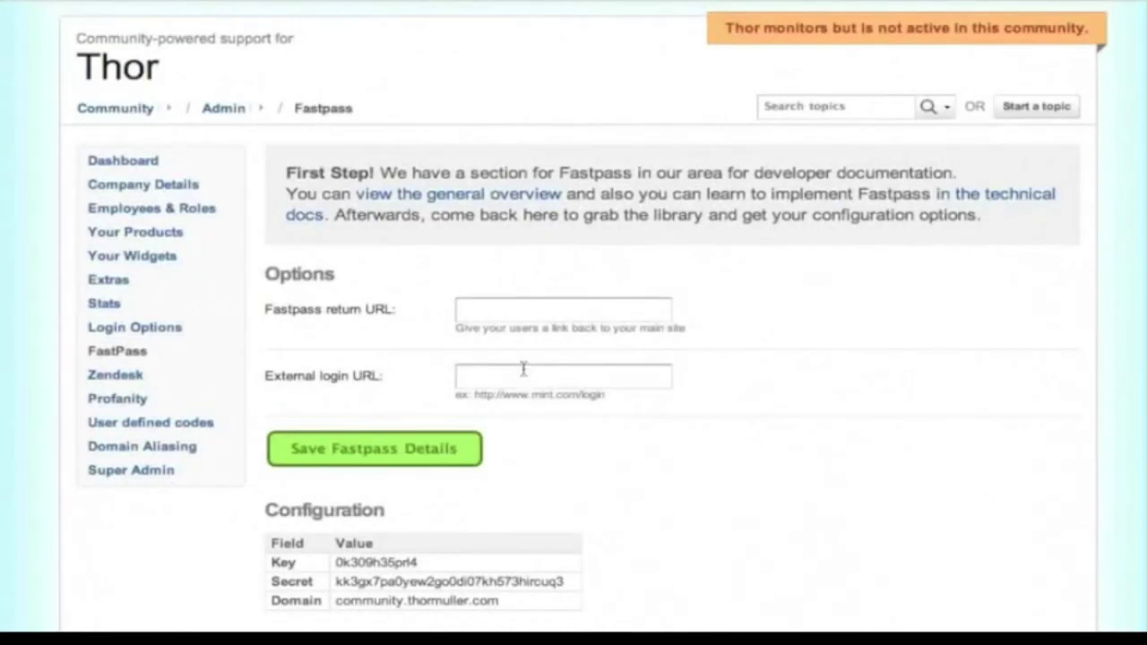
click(524, 376)
text(http://)
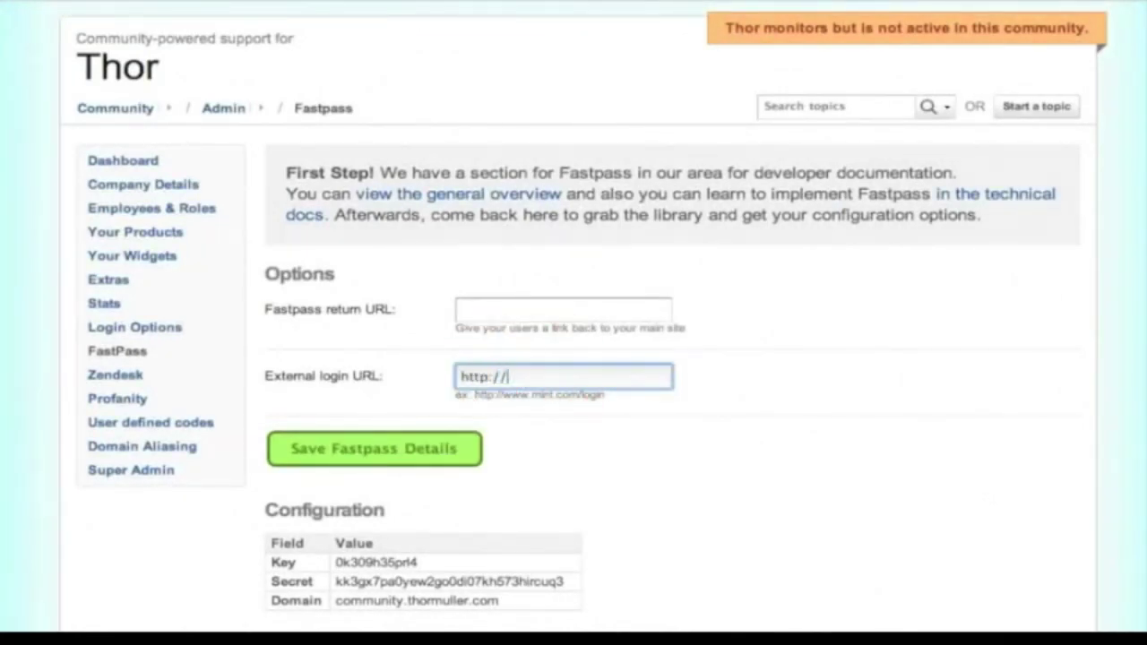
text(thormuller.com/login)
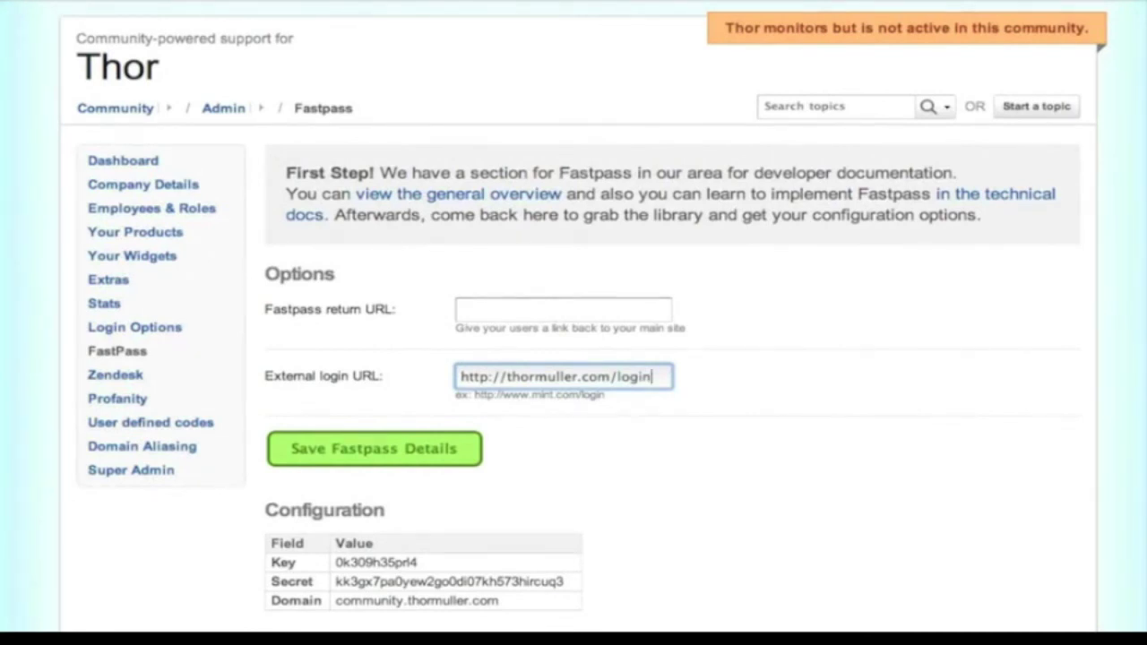
text(.php)
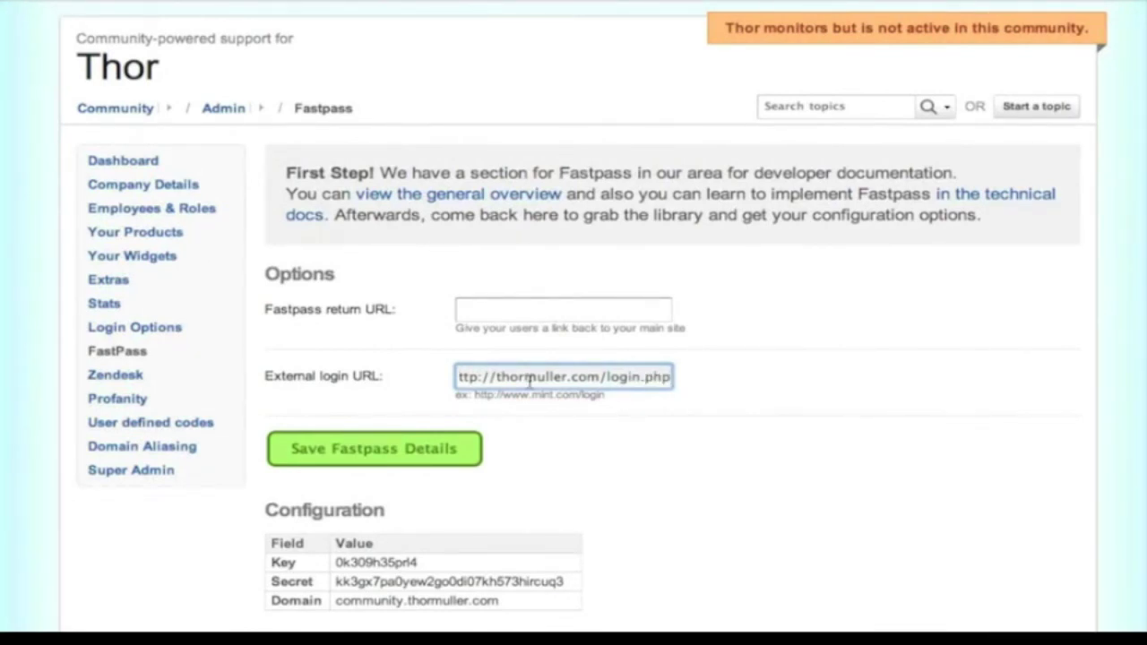
click(384, 449)
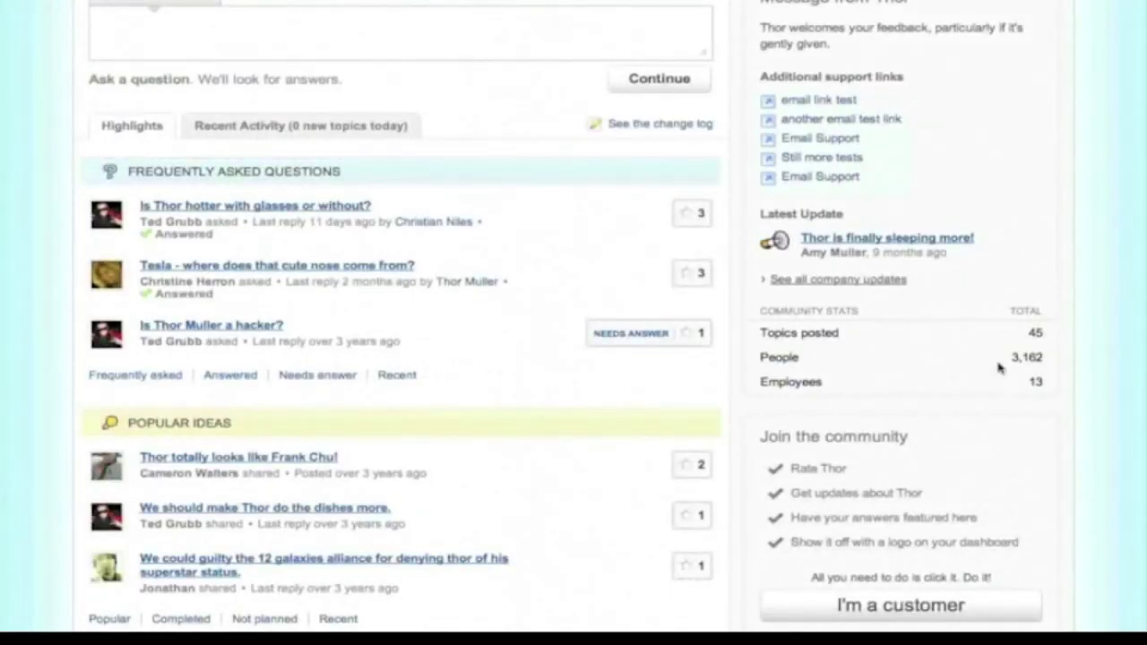
- Join as a customer and sign in via the site login popup with the test user's password
click(923, 598)
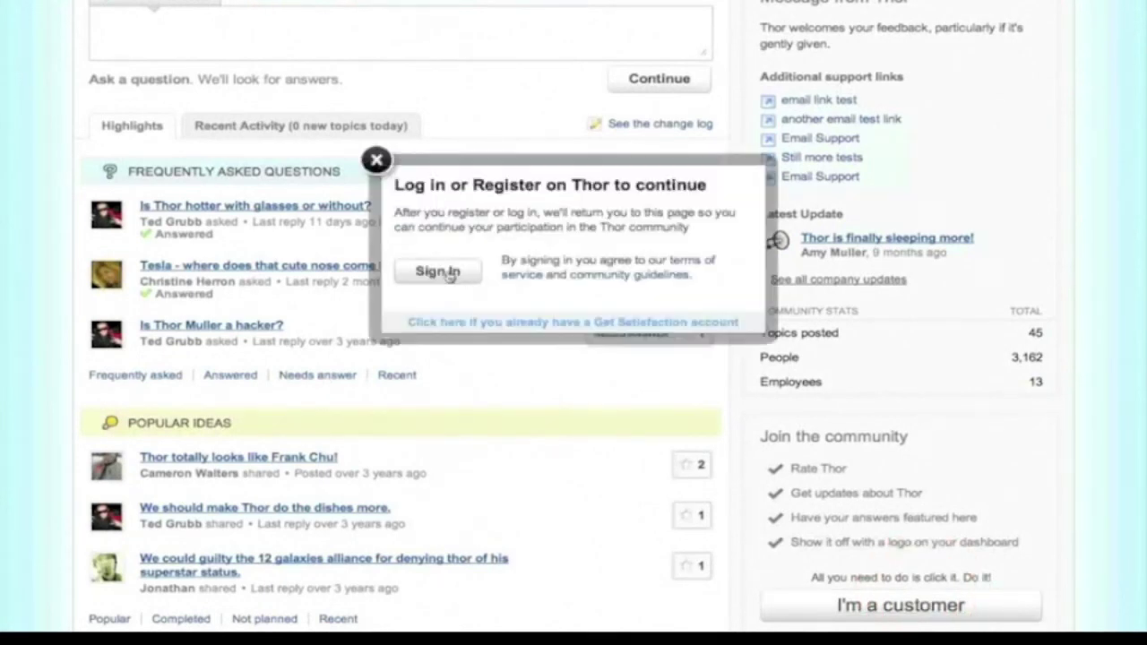
click(448, 272)
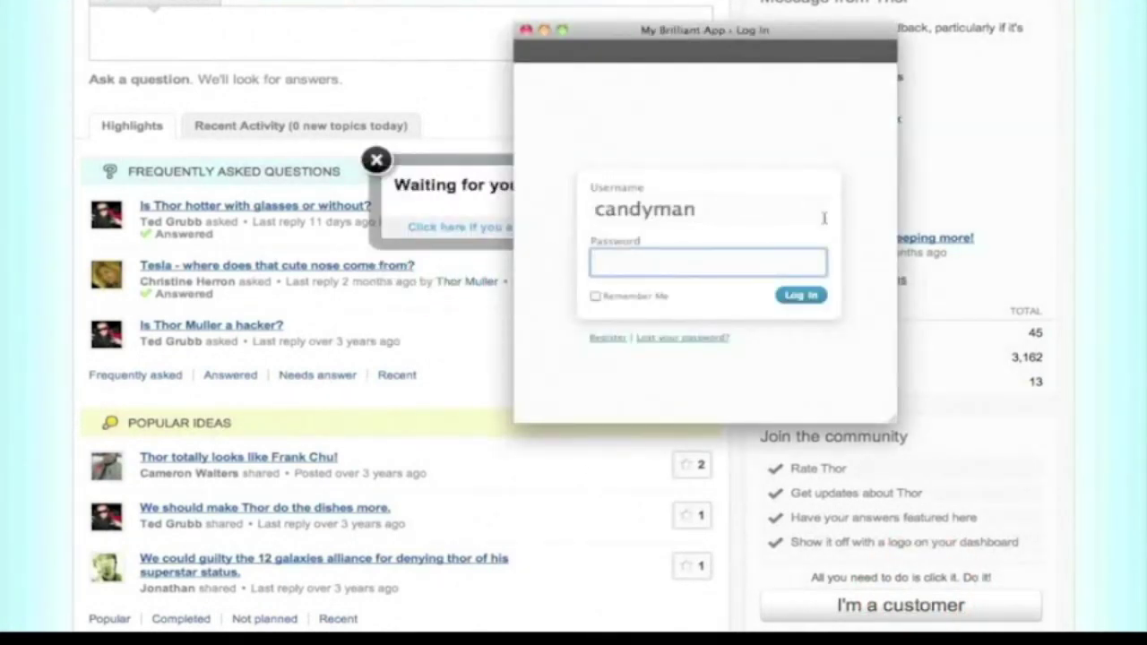
text(**)
text(*****)
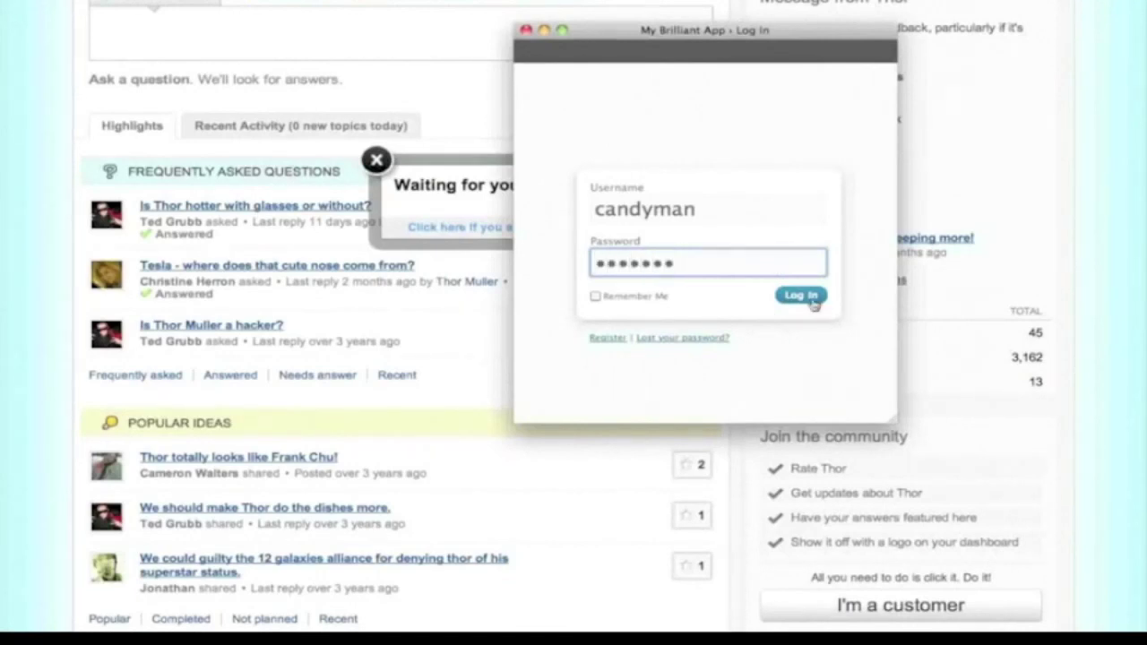
click(810, 298)
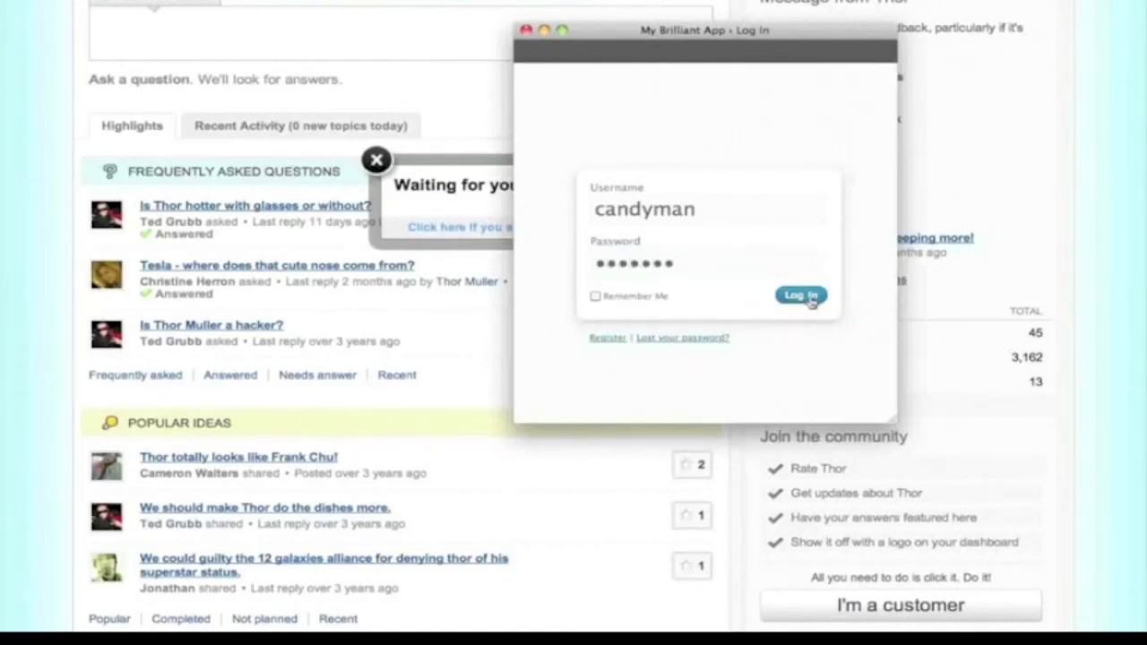